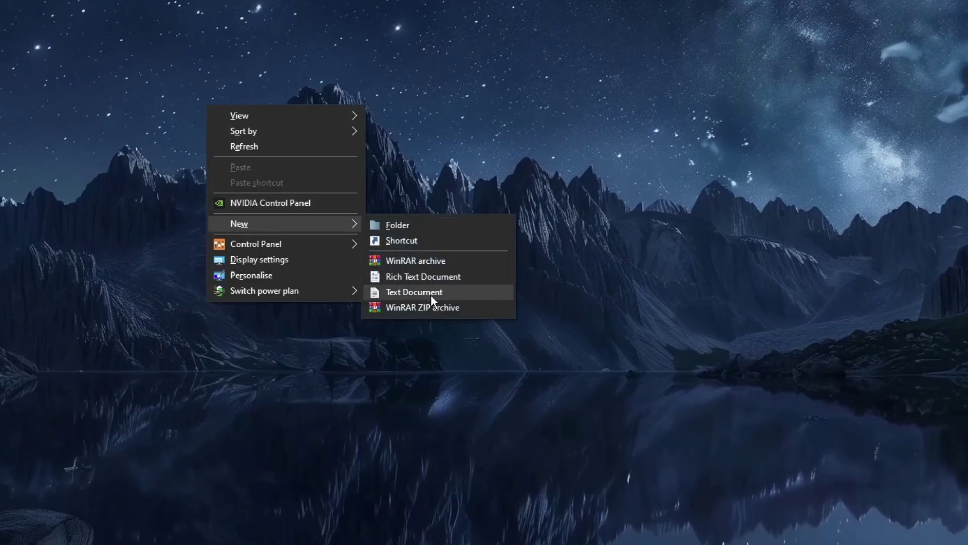
- Create a new text document, open it in Notepad, and position the window for test typing
left_click(430, 295)
double_click(225, 121)
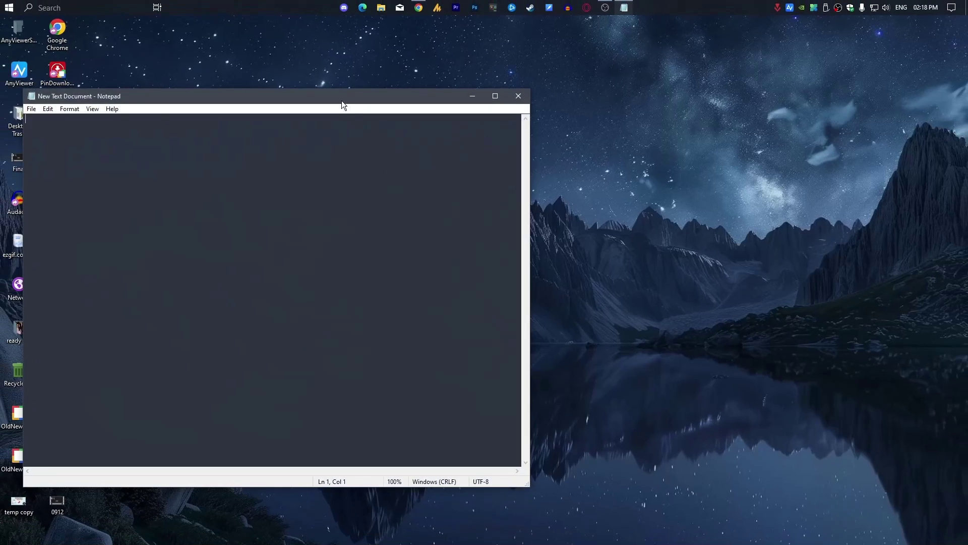
left_click_drag(341, 104, 528, 102)
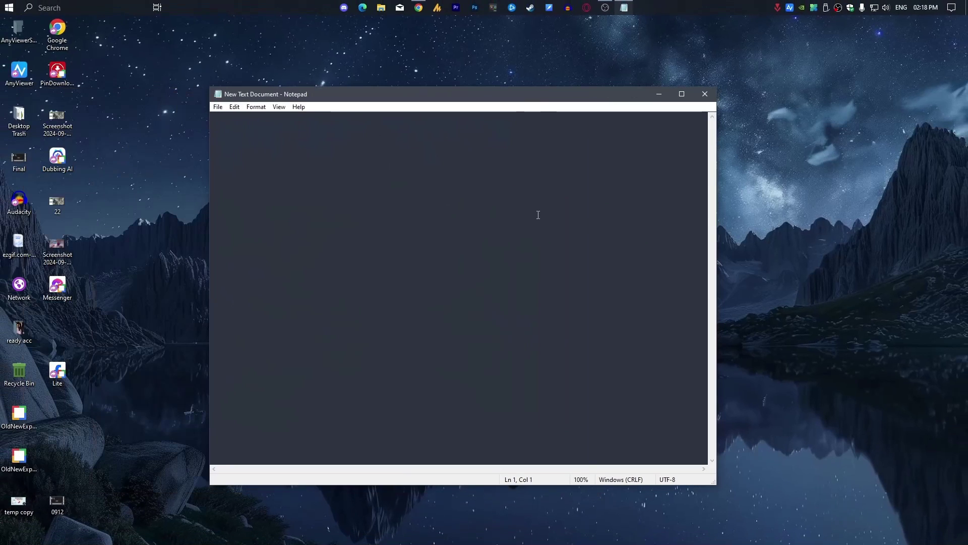
type("fsagsagsagsagsagsagsa")
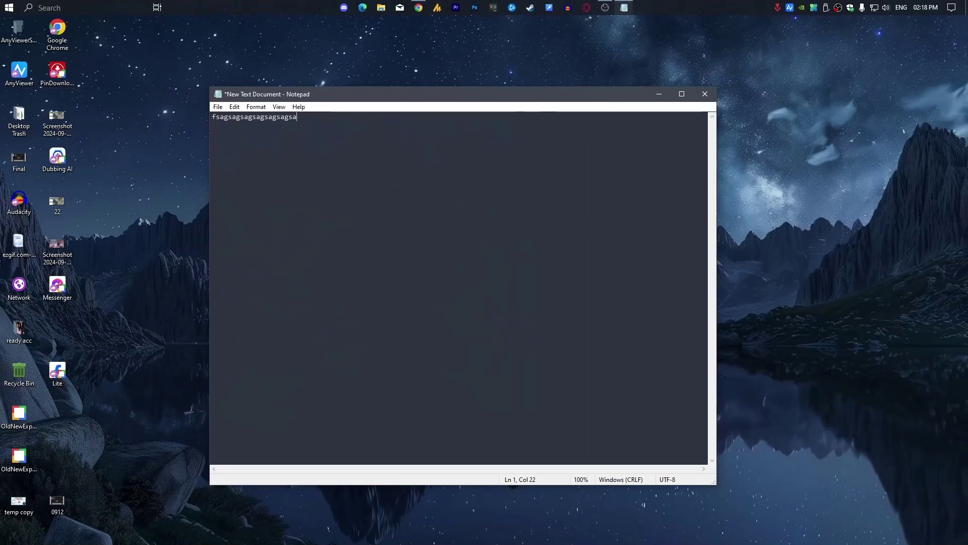
type("sfsafasry")
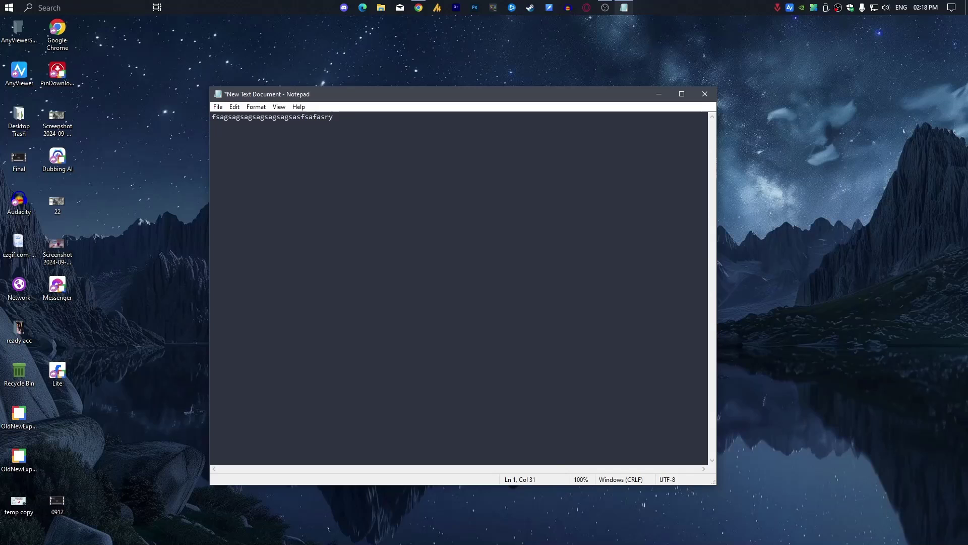
type("vbc")
left_click(748, 184)
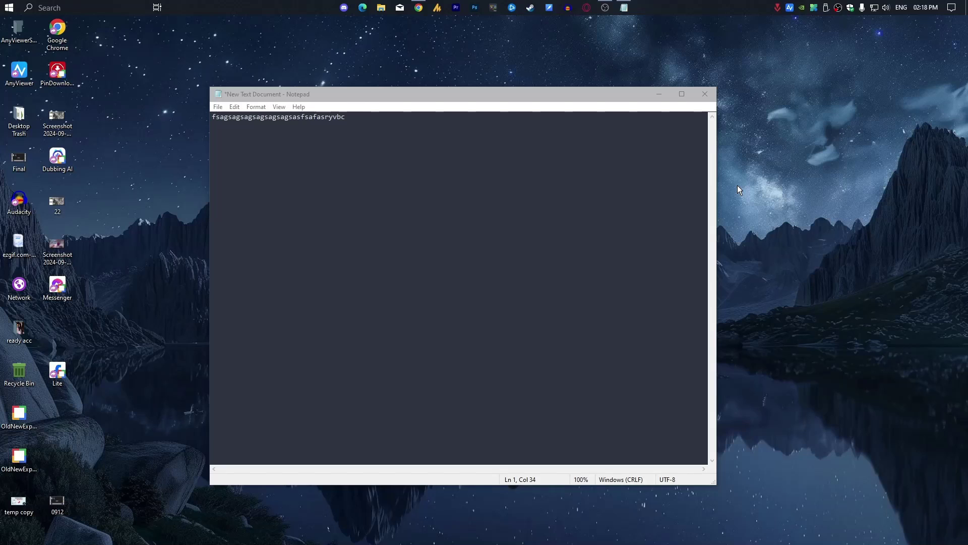
left_click(647, 171)
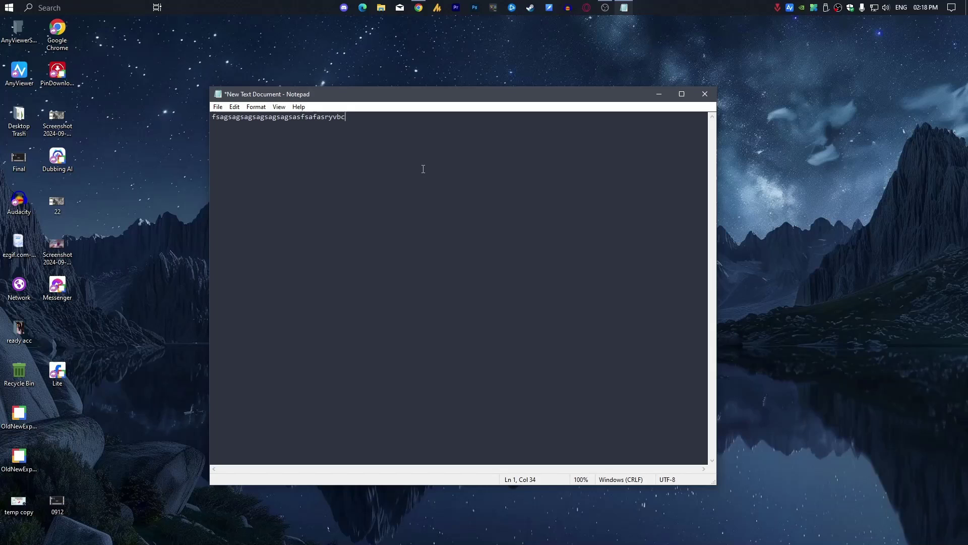
type("fsafsafwsadwadsadsa")
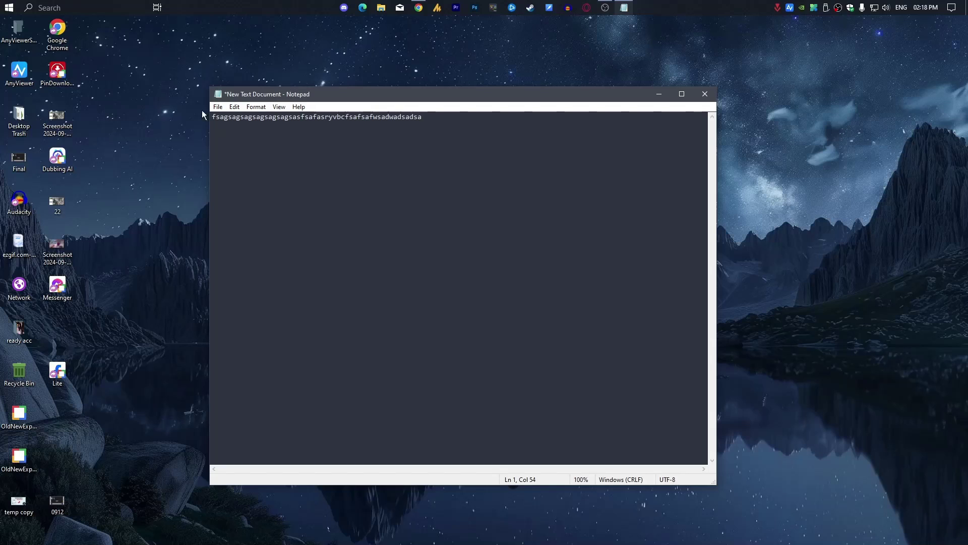
- Switch Filter Keys on in Settings under Ease of Access > Keyboard
left_click(15, 11)
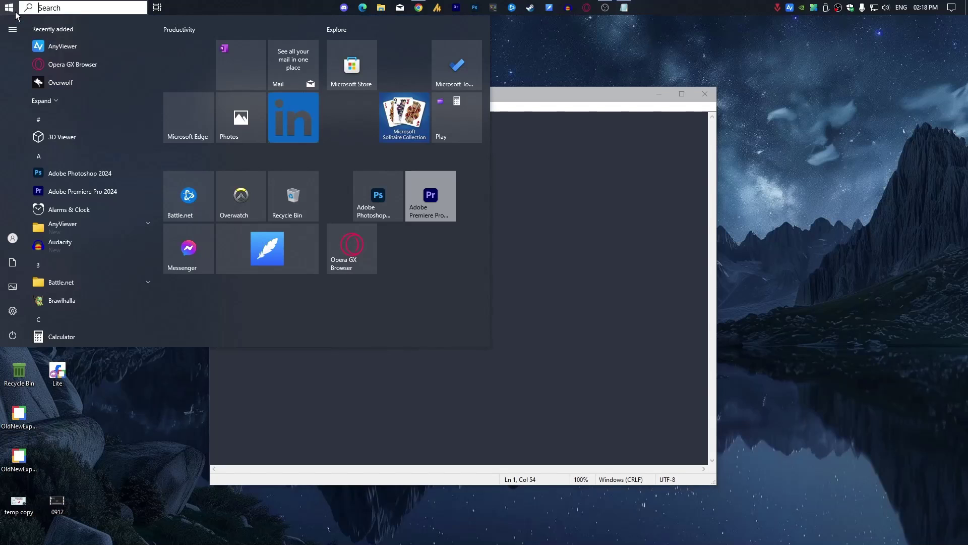
left_click(12, 310)
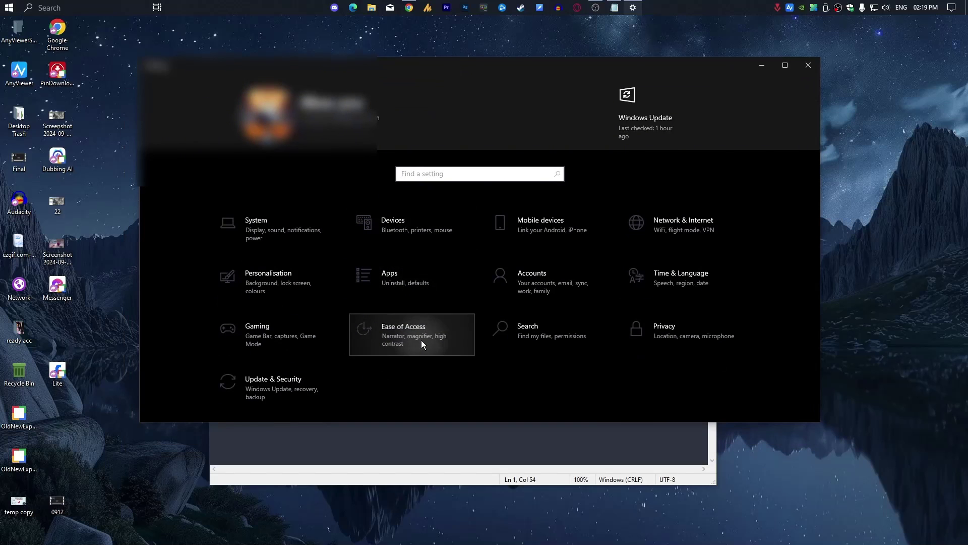
left_click(421, 344)
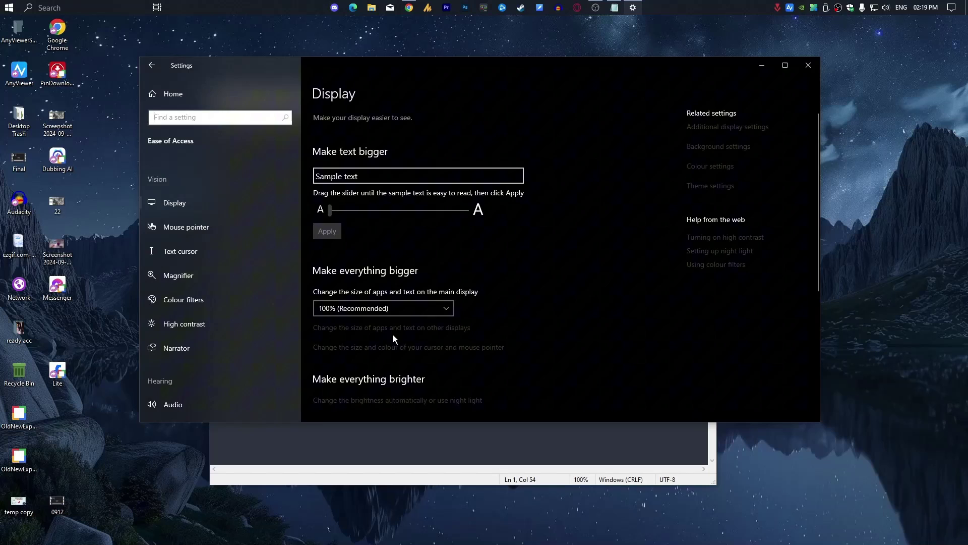
scroll(243, 318, "down", 2)
scroll(243, 319, "down", 3)
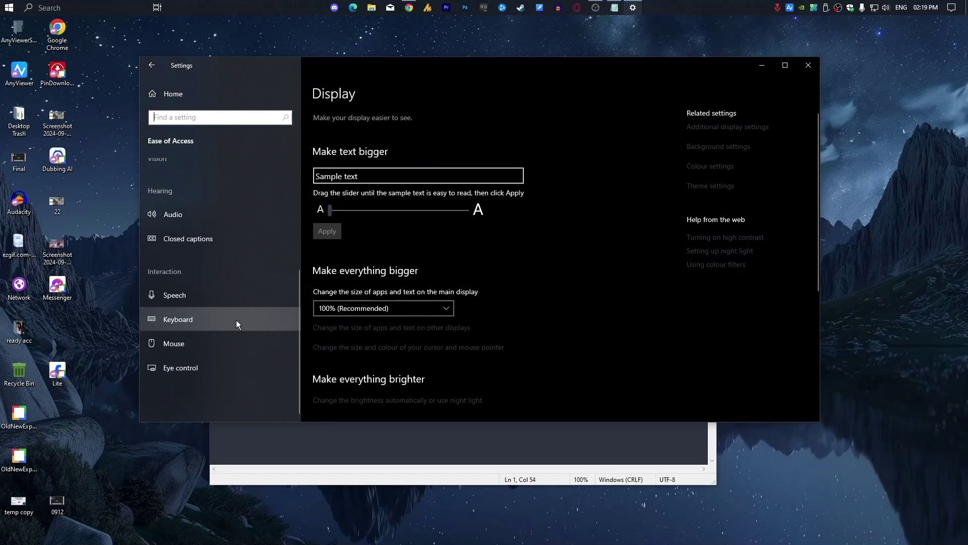
left_click(226, 323)
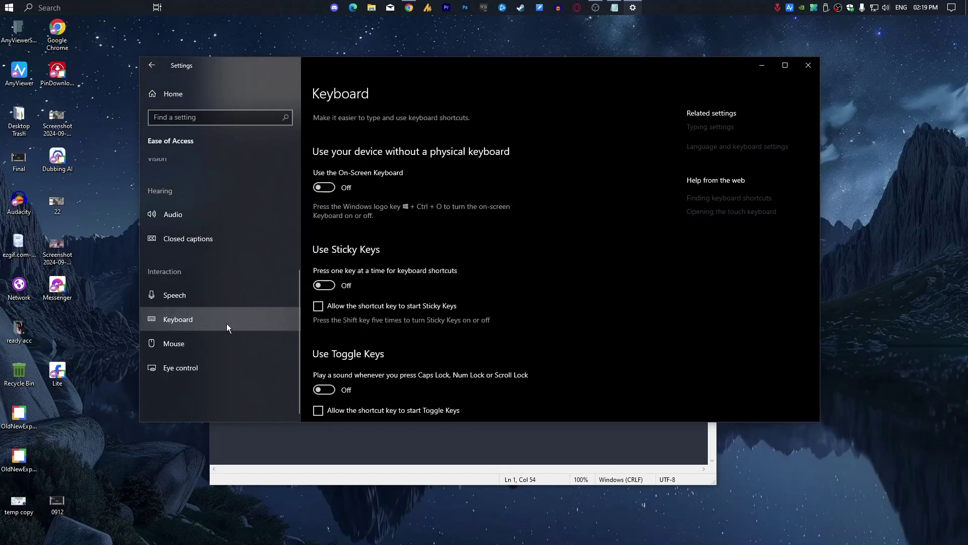
scroll(483, 339, "down", 2)
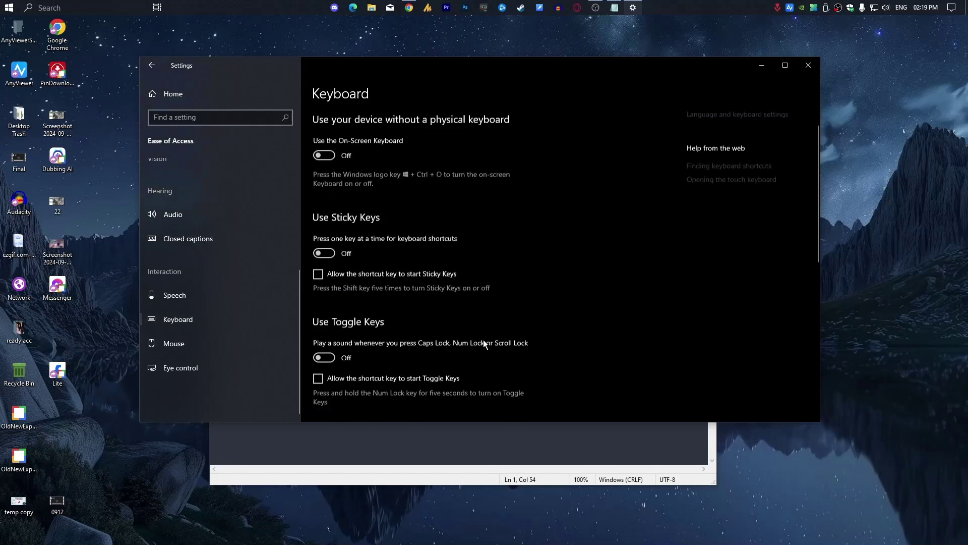
scroll(470, 320, "down", 2)
scroll(469, 320, "down", 2)
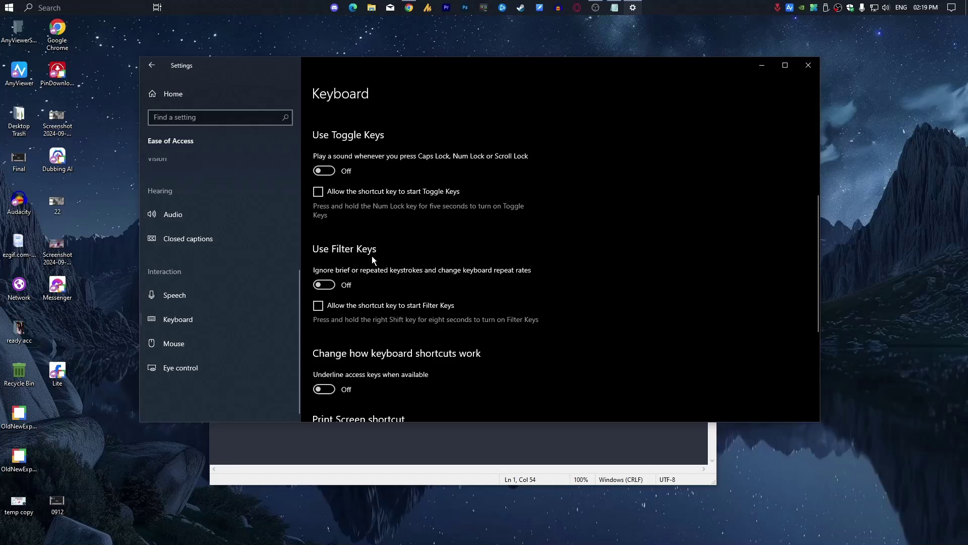
left_click(325, 287)
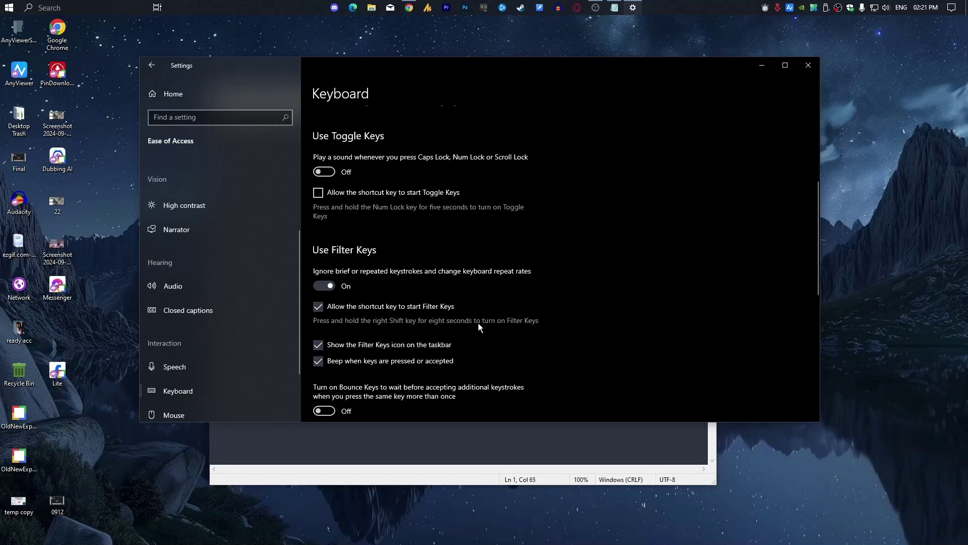
- Close the Settings window to return to Notepad
left_click(806, 66)
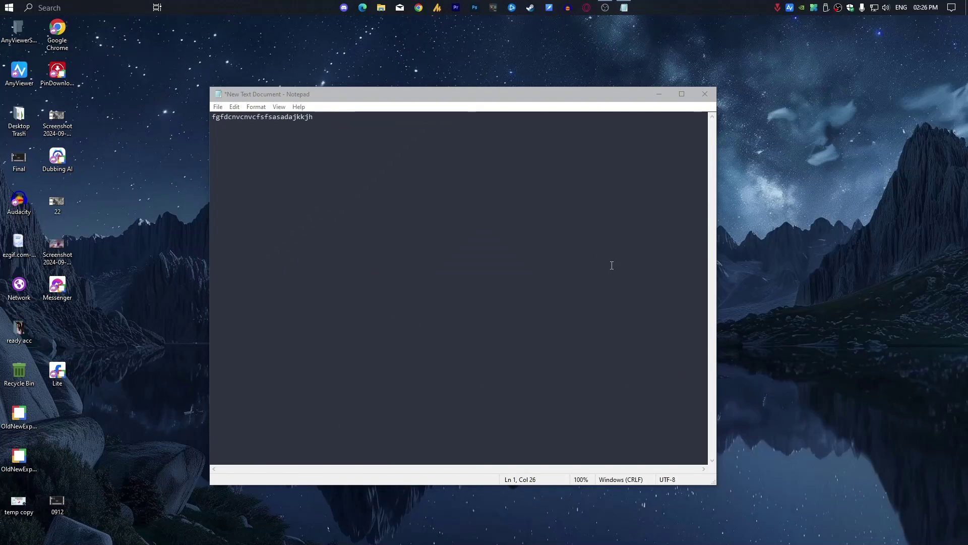
- Launch Device Manager from search and expand the Keyboards category
left_click(56, 9)
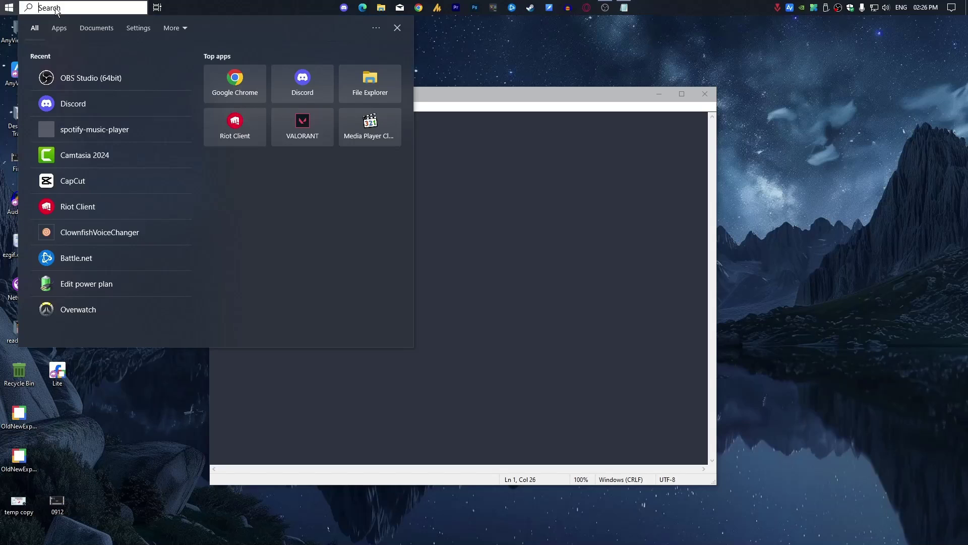
type("device")
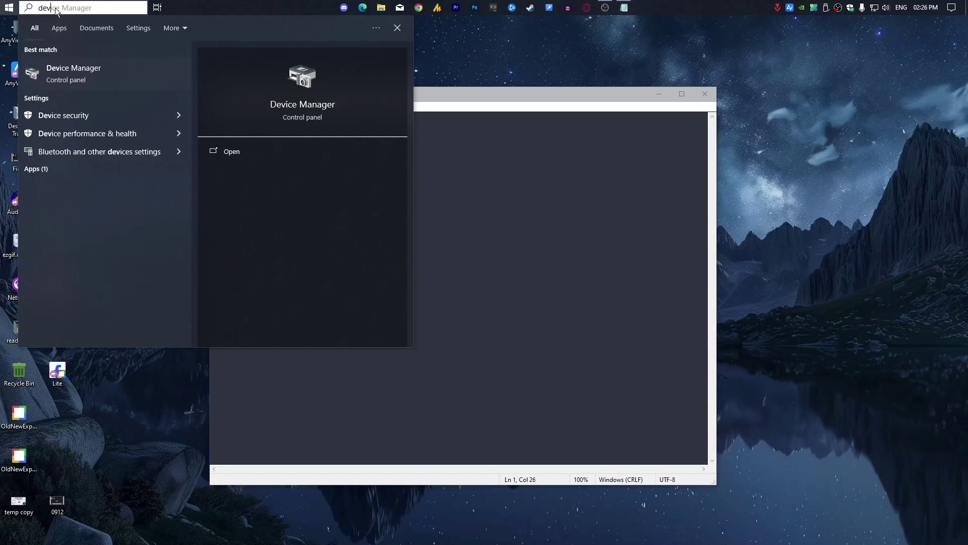
left_click(95, 61)
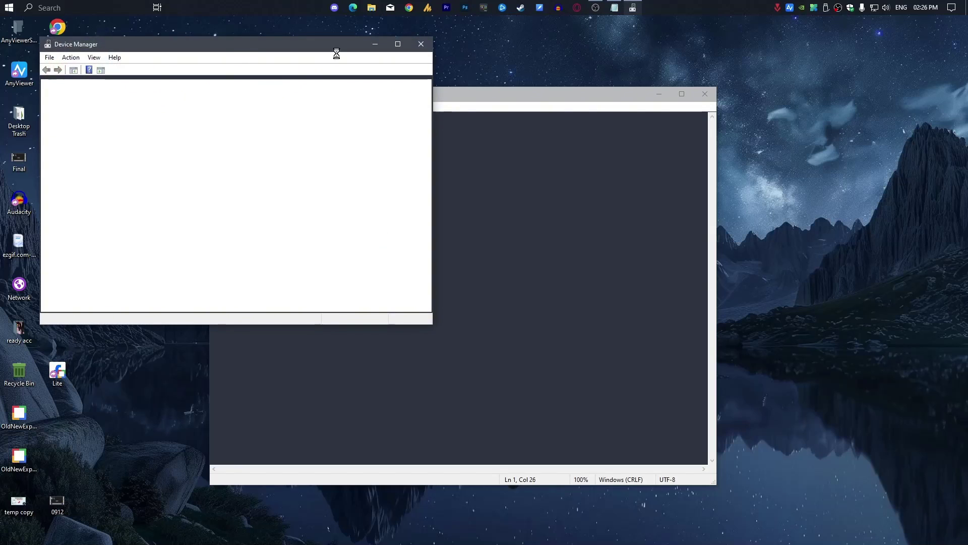
left_click_drag(221, 46, 362, 77)
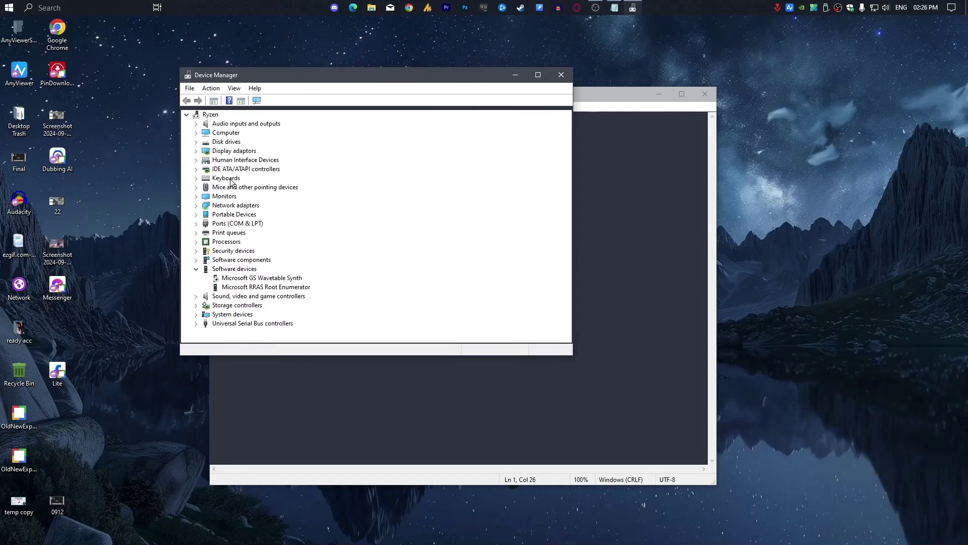
left_click(196, 178)
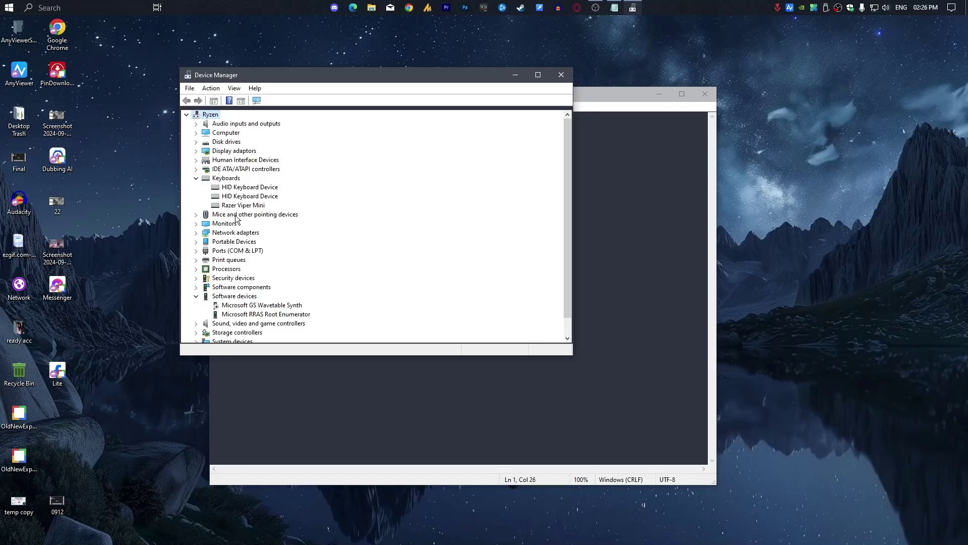
- Review the first HID Keyboard Device's driver and power management properties without changes
right_click(245, 188)
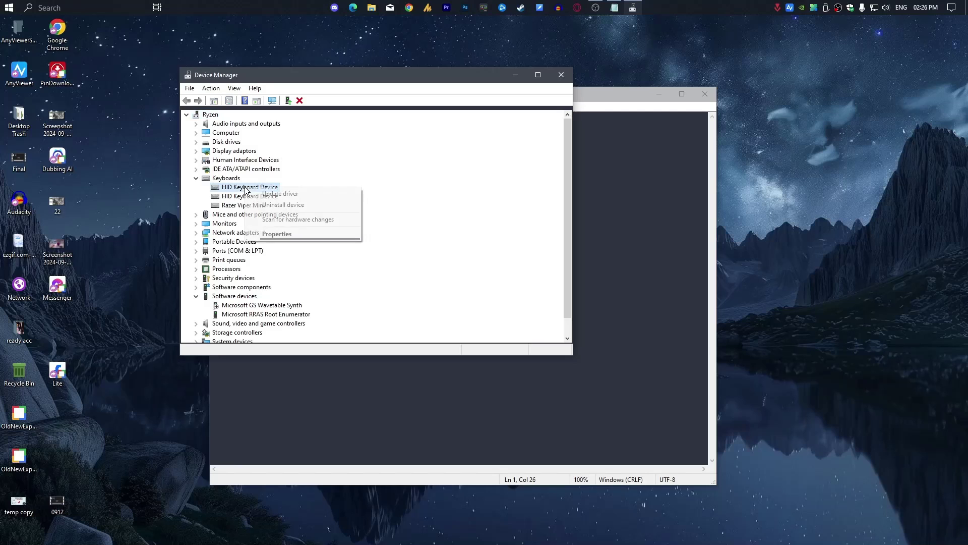
left_click(303, 234)
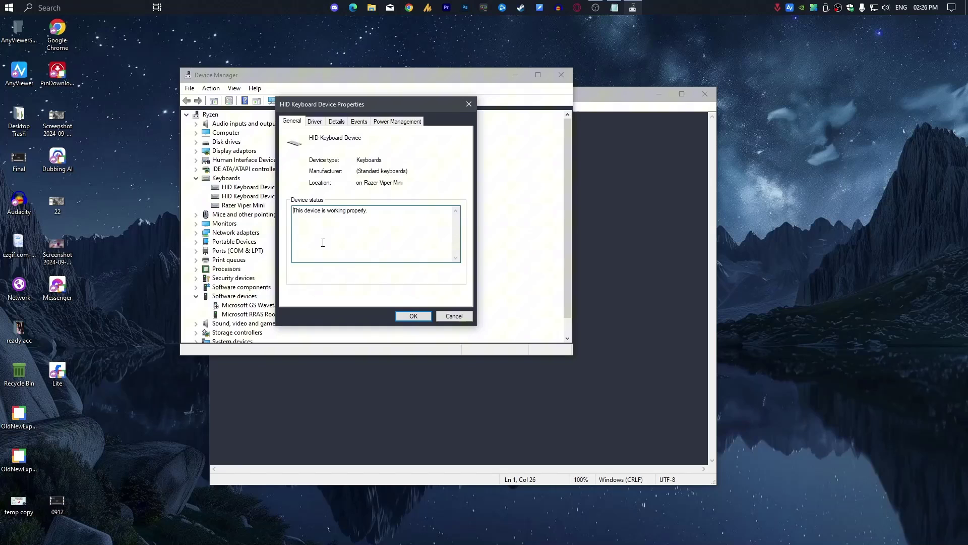
left_click(313, 122)
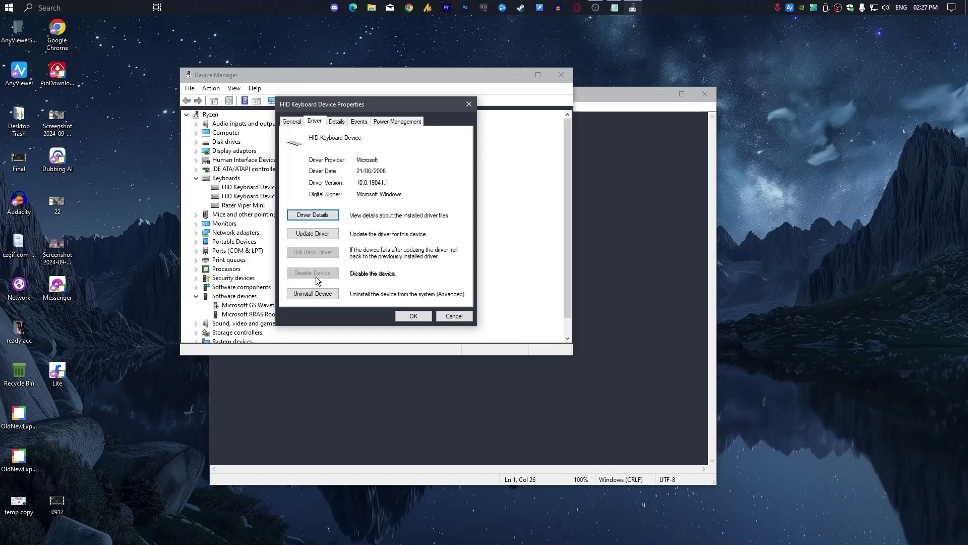
left_click(399, 123)
left_click(453, 317)
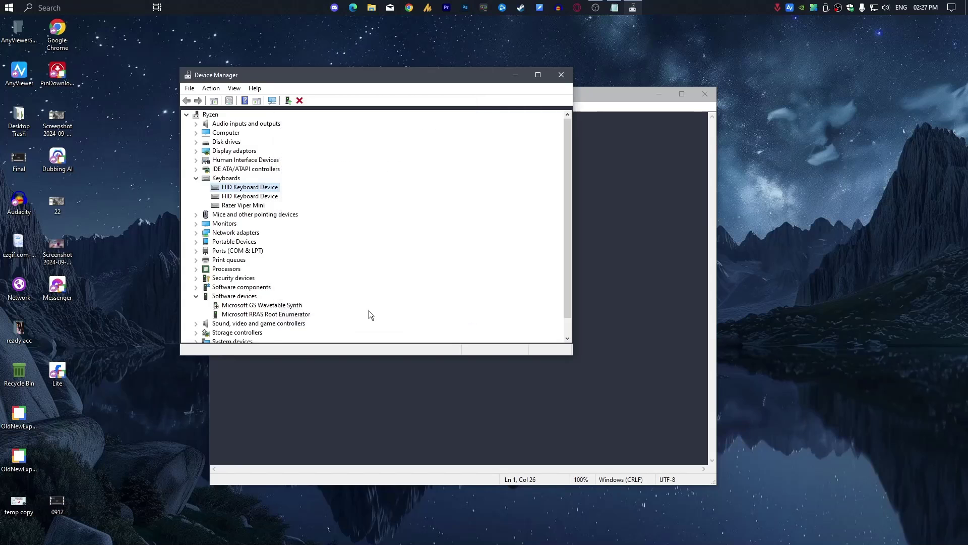
- Uninstall both HID Keyboard Devices, then close Device Manager
right_click(258, 186)
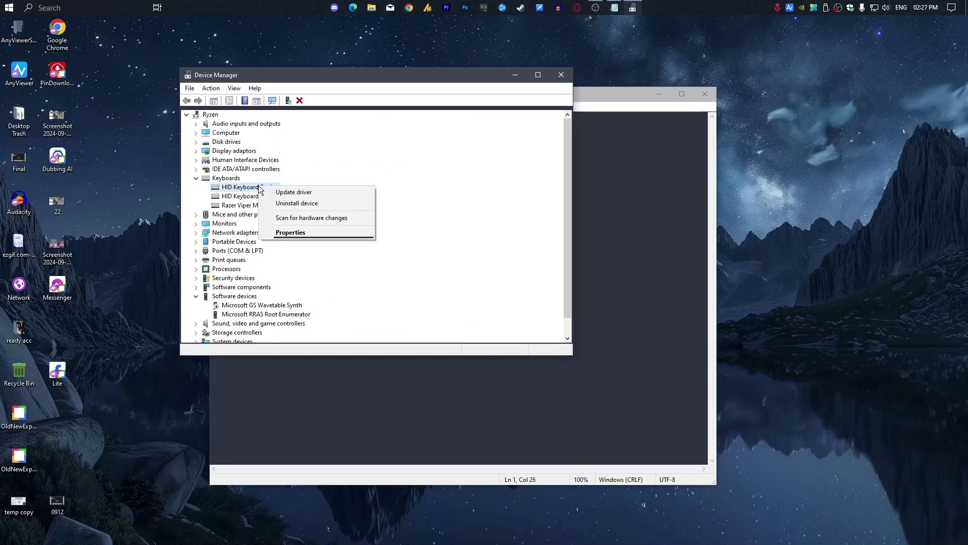
left_click(287, 204)
left_click(499, 324)
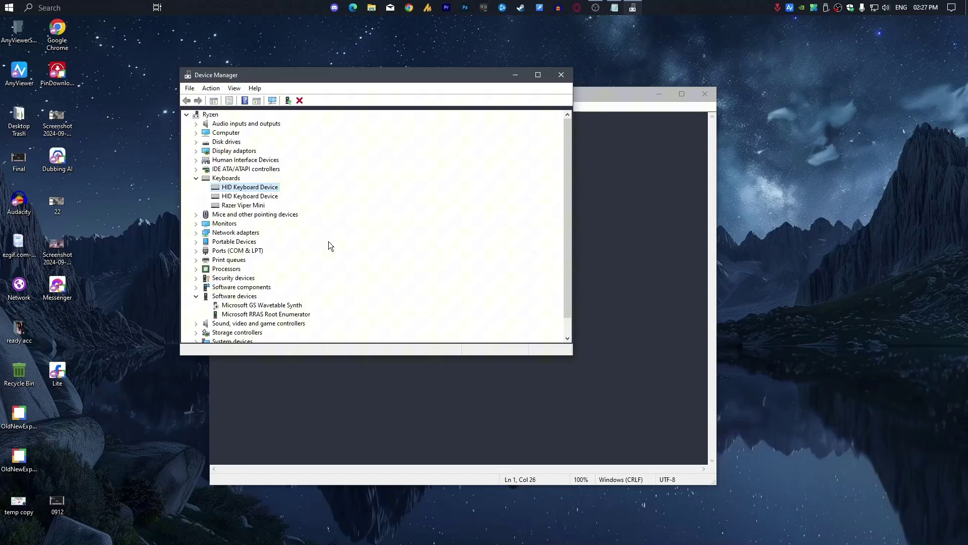
right_click(243, 188)
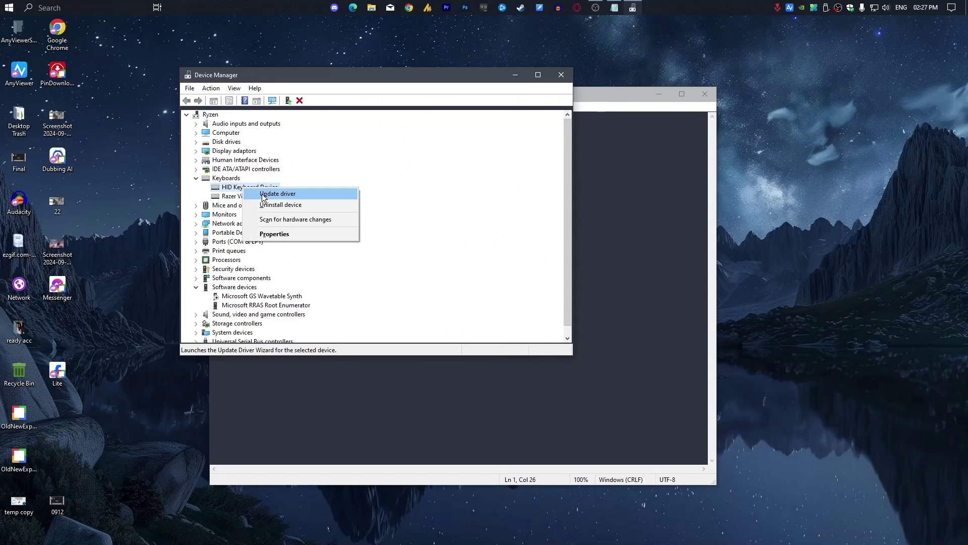
left_click(269, 209)
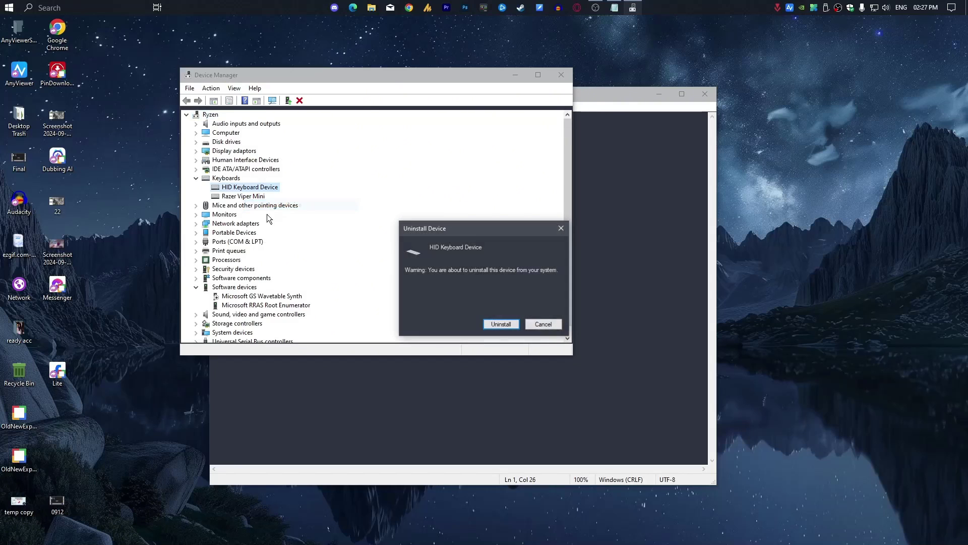
left_click(506, 325)
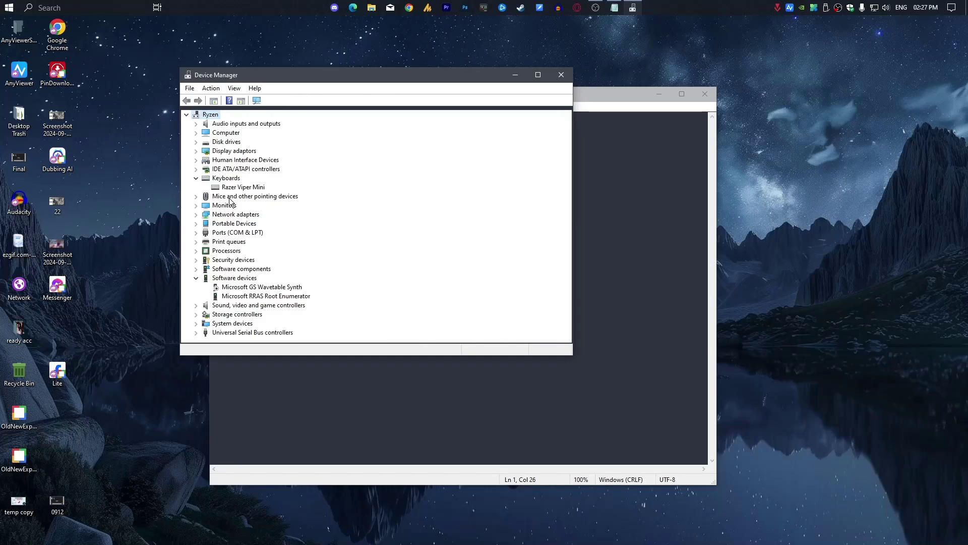
left_click(561, 76)
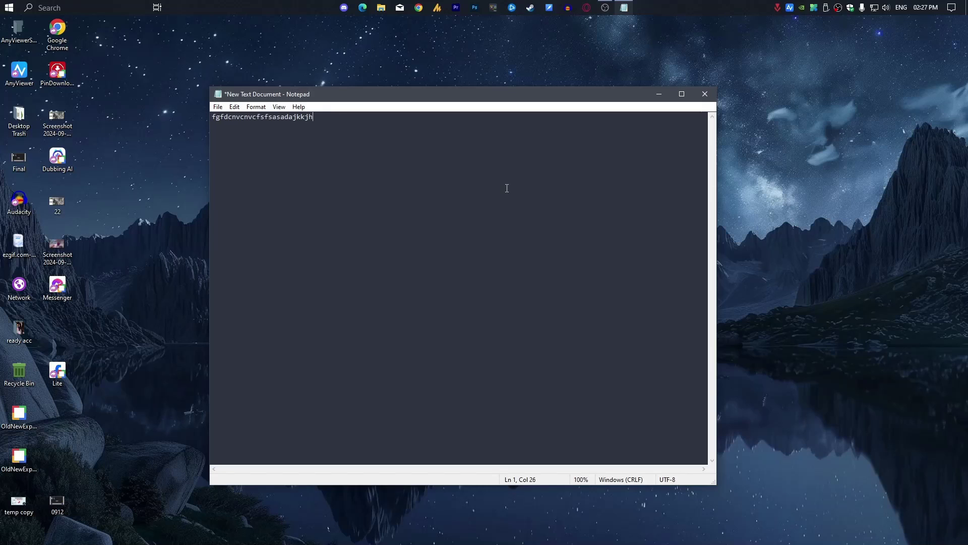
- Reopen Device Manager, scan for hardware changes, and confirm Keyboards shows both HID devices
left_click(90, 11)
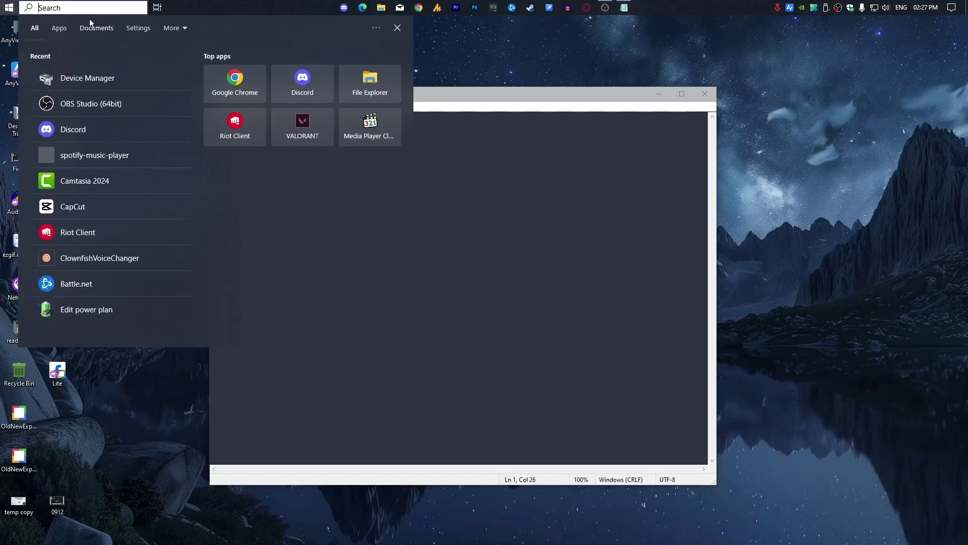
right_click(11, 7)
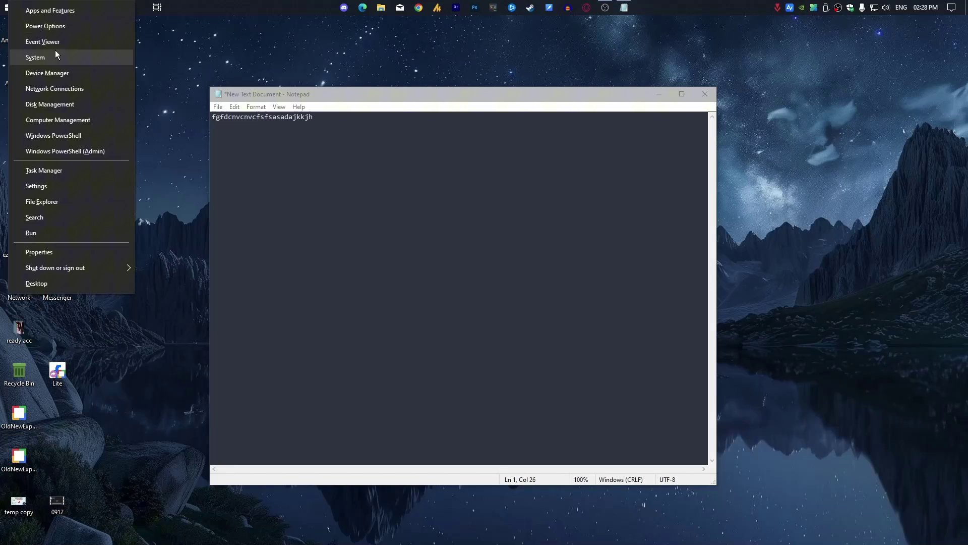
left_click(93, 75)
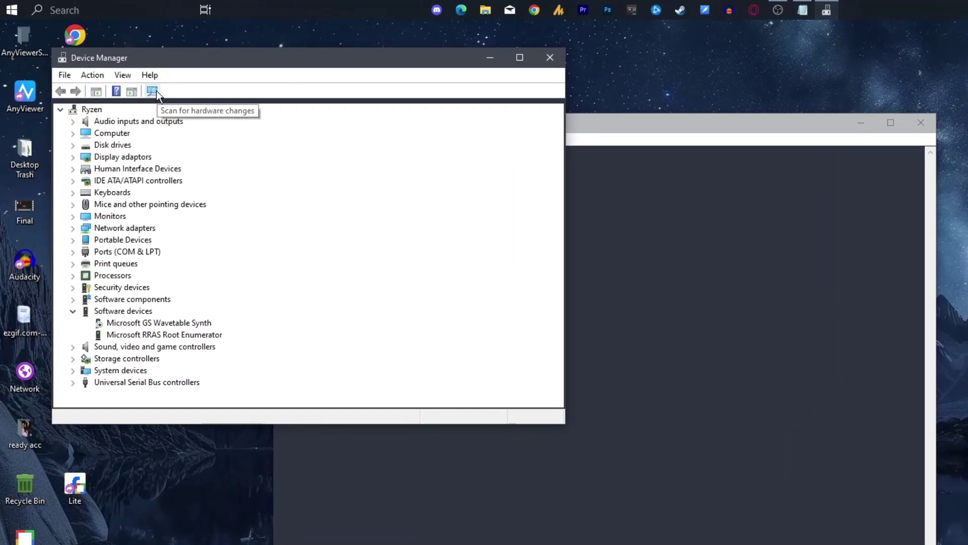
left_click(121, 69)
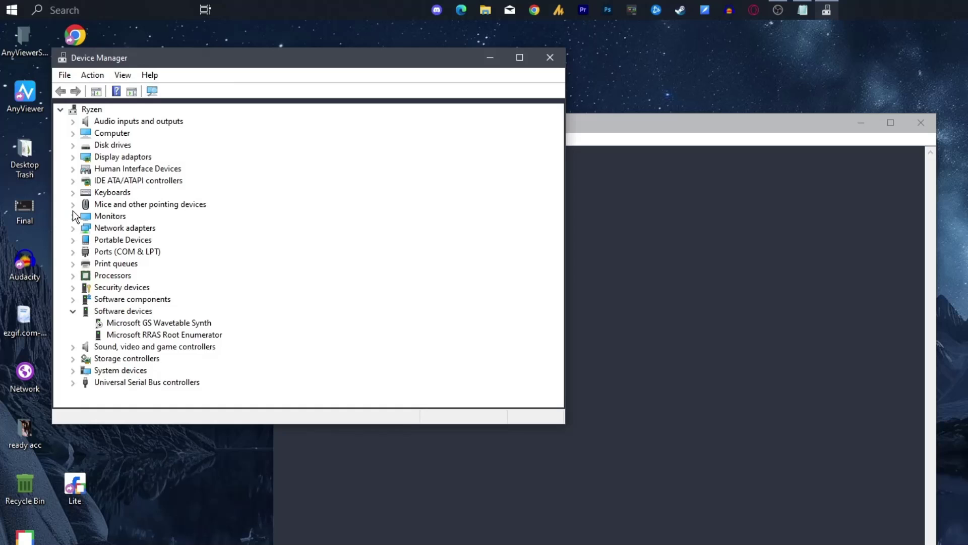
left_click(73, 192)
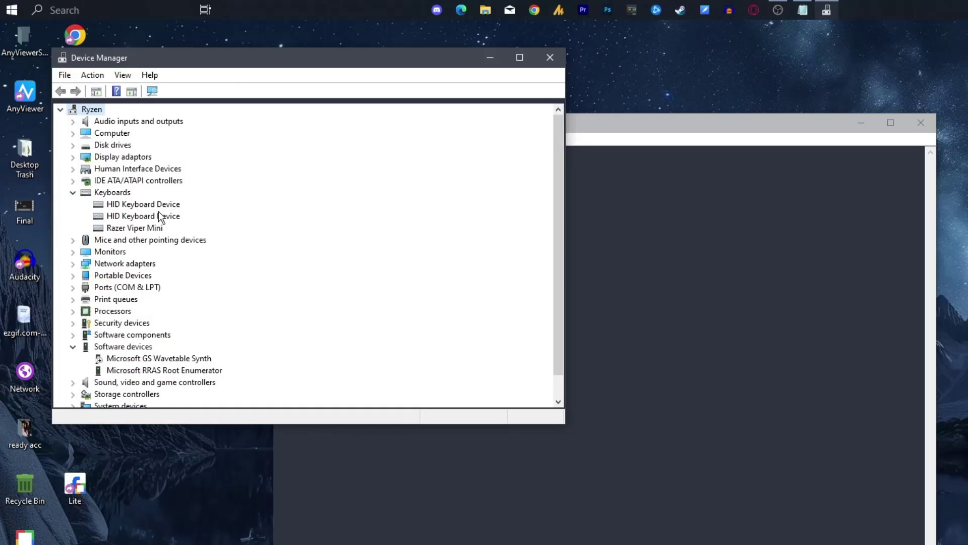
left_click(549, 59)
type("adsadsaftgwqtdsh ")
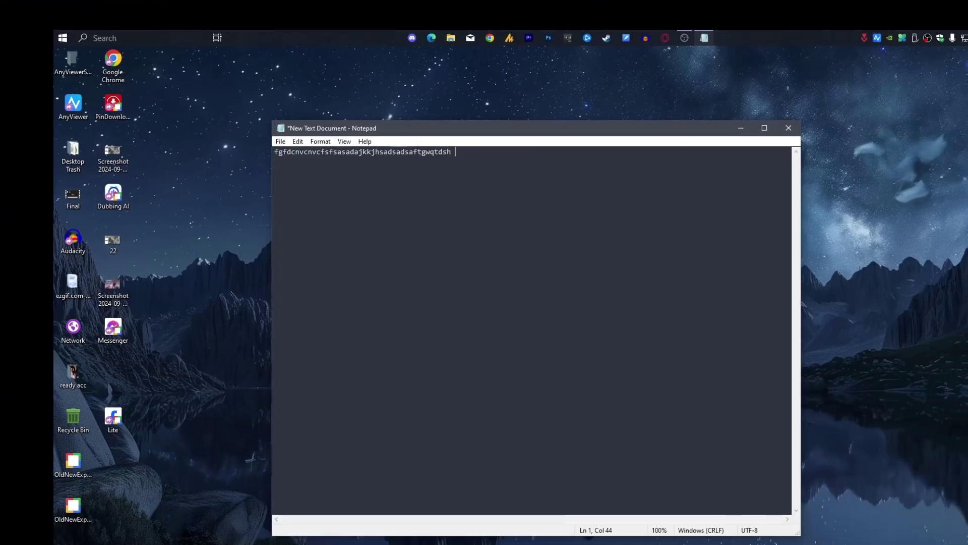
type("  c")
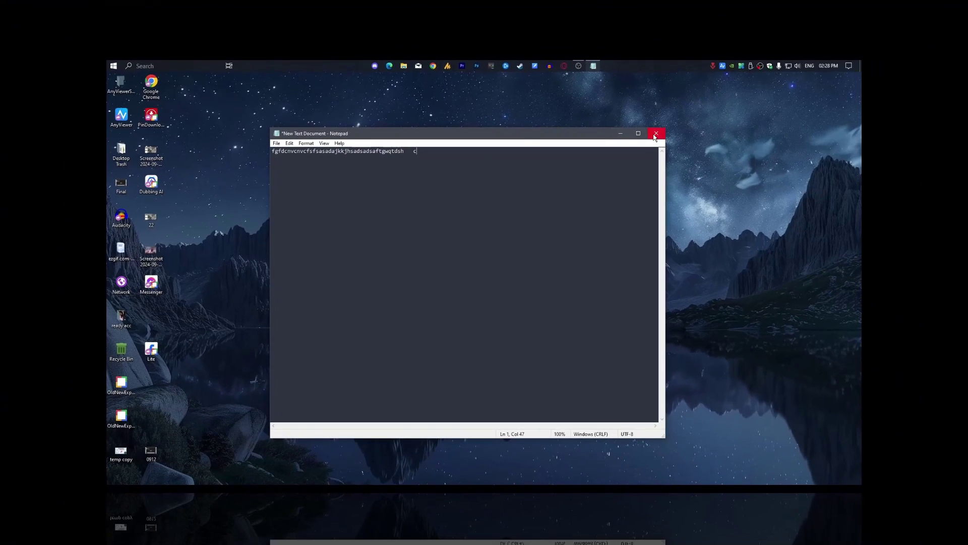
- Close Notepad and discard the typed test line with Don't Save
left_click(655, 136)
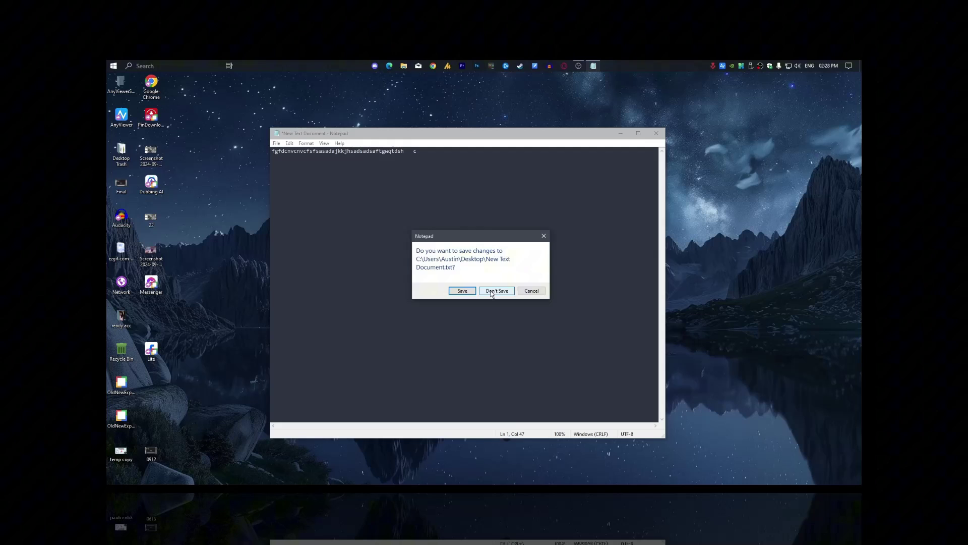
left_click(497, 291)
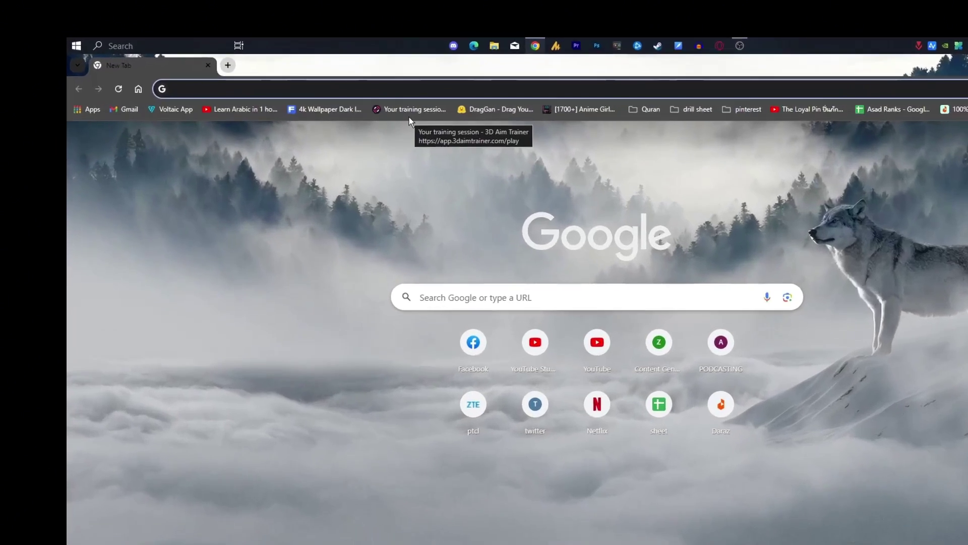
type("free keyb")
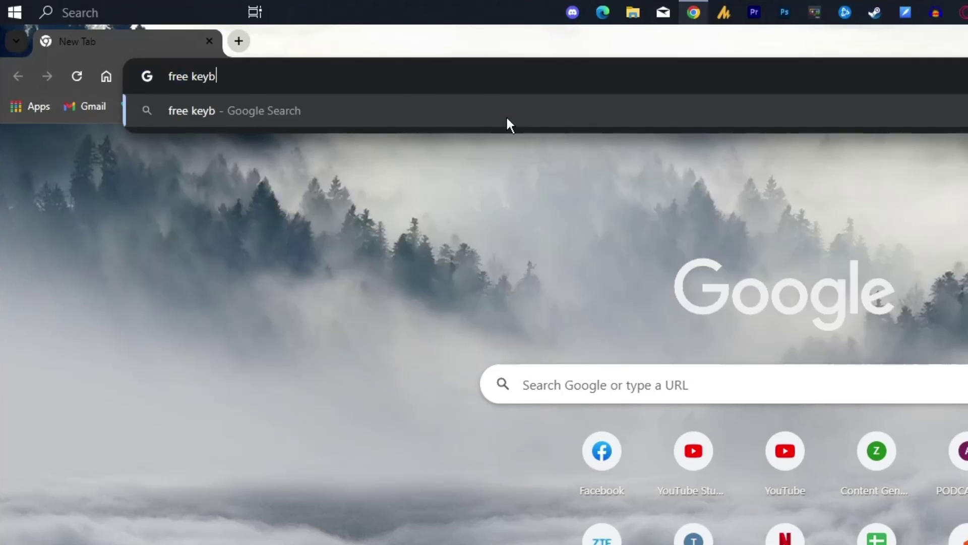
- Search Chrome for 'freez keyboard download' and open the KeyFreeze website result
key("ctrl+a")
type("freez")
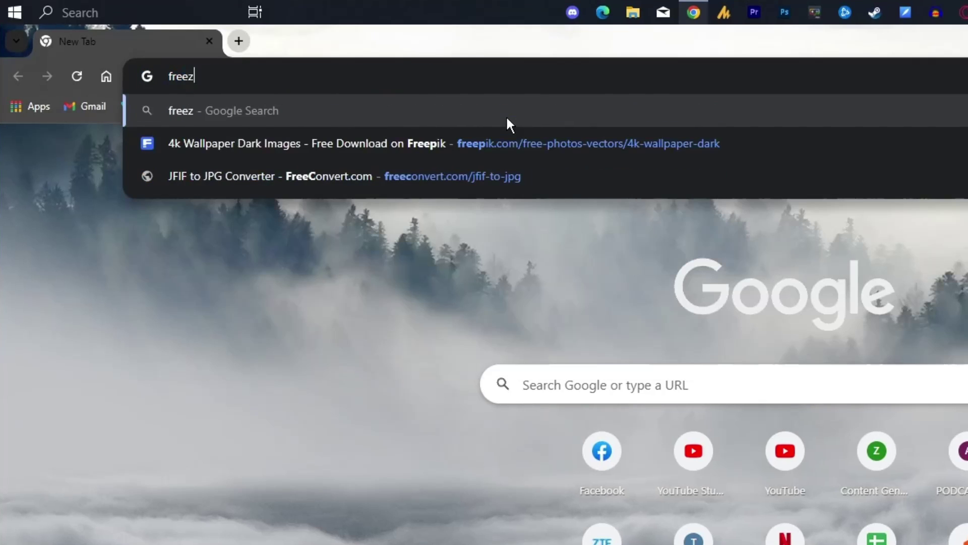
type(" keyboard")
key("Return")
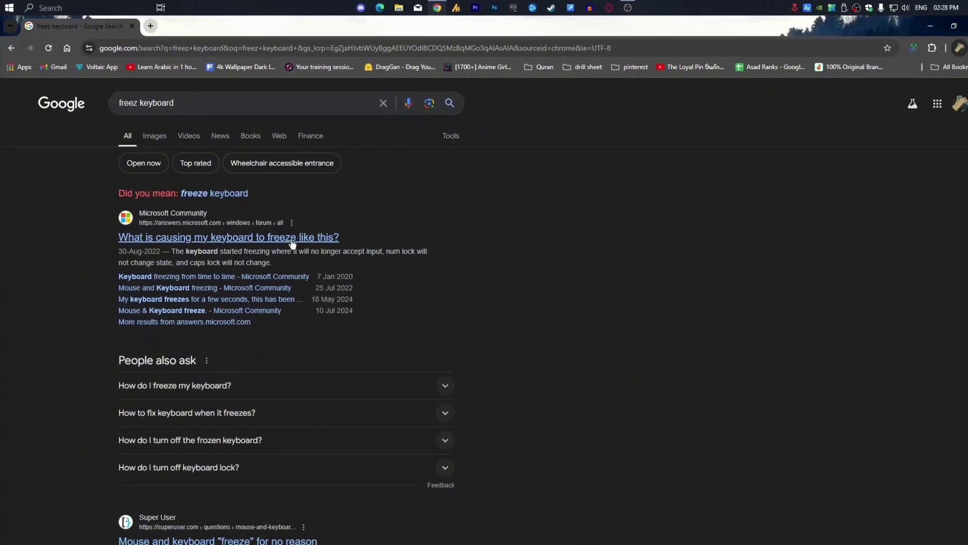
left_click(222, 102)
type("a")
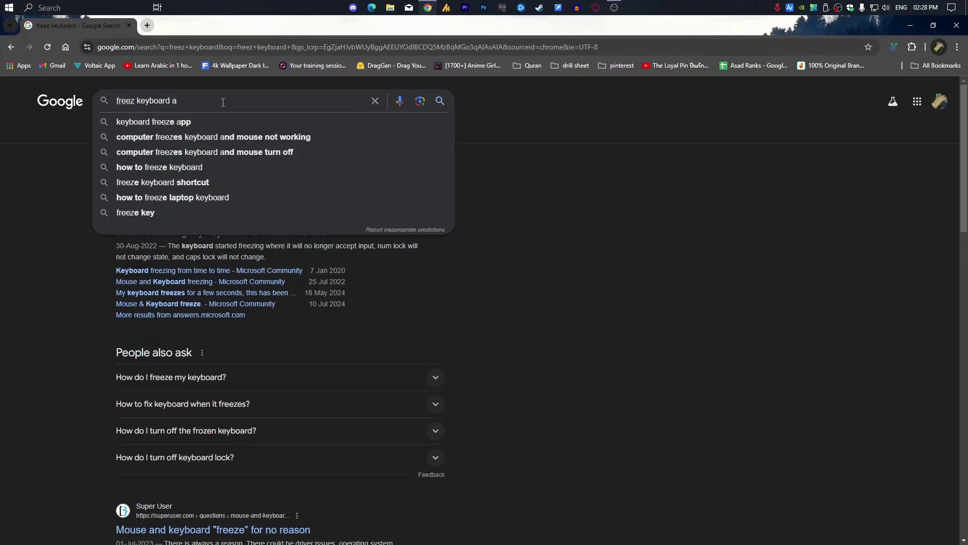
key("BackSpace")
type("downl")
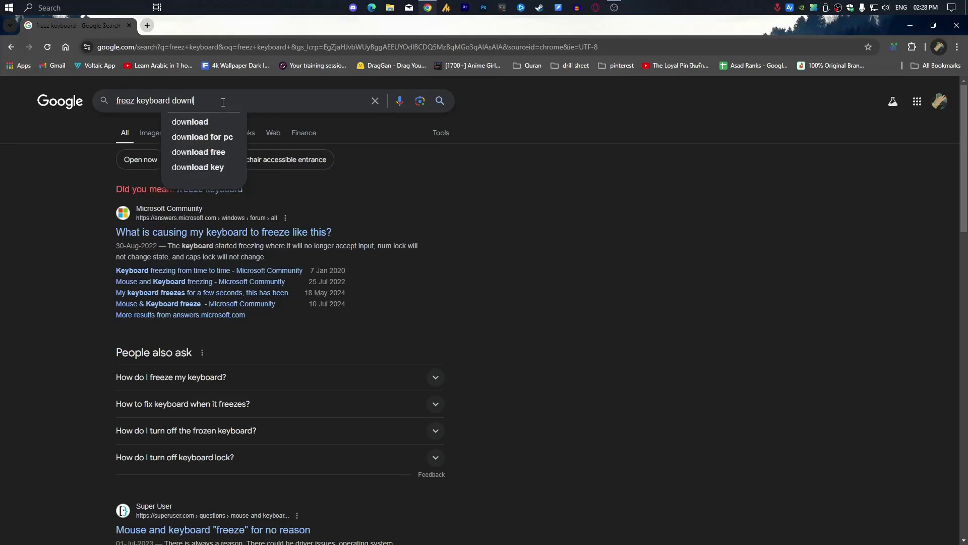
type("oad")
key("Return")
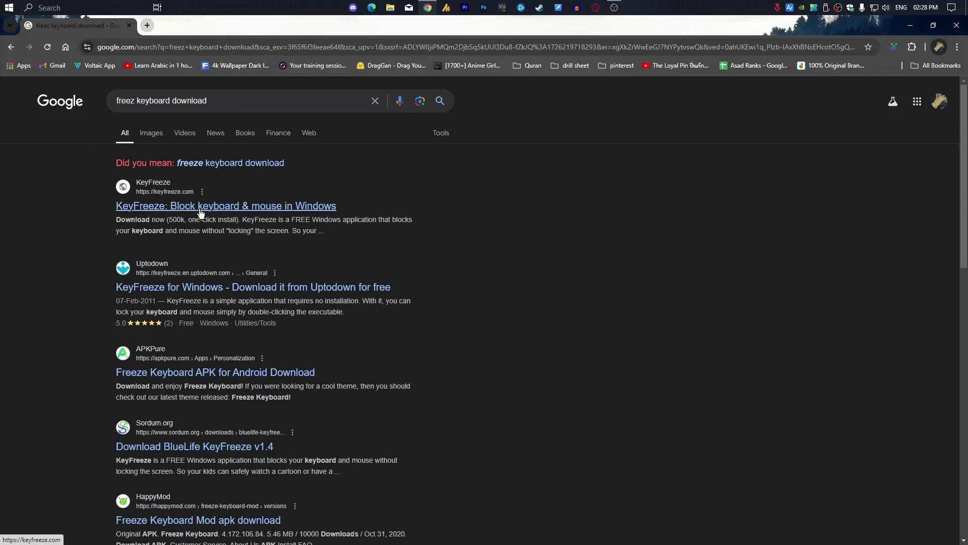
left_click(215, 206)
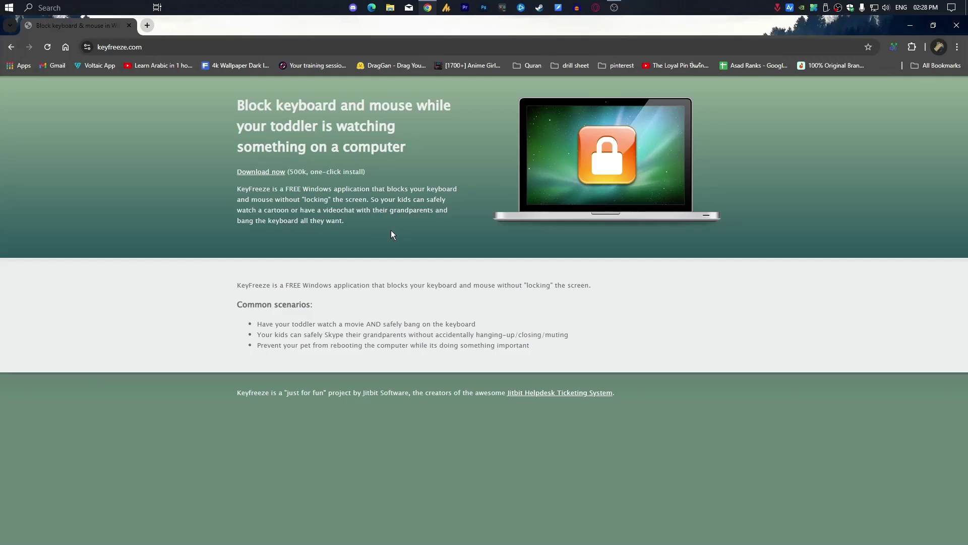
- Search for 'kid key lock app' from the Chrome address bar
left_click(163, 51)
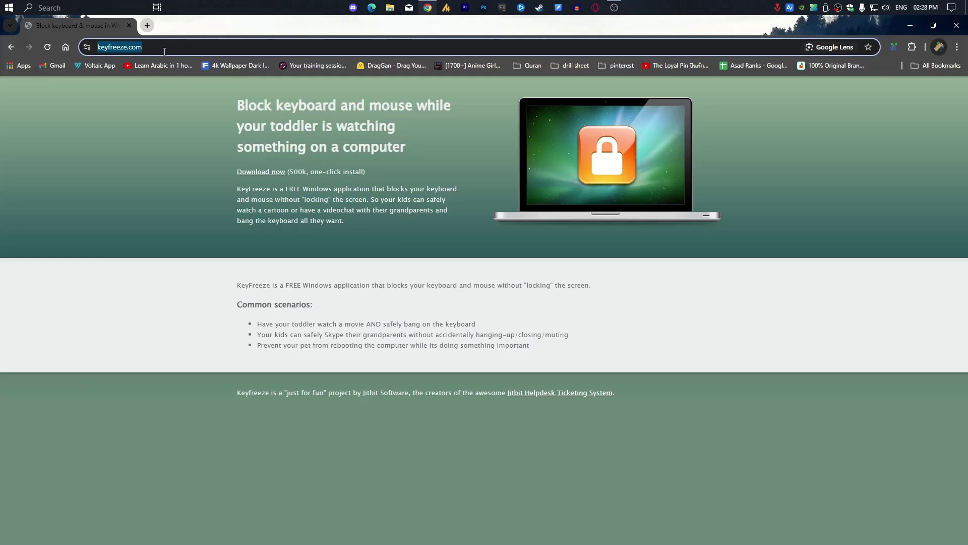
type("kid key ")
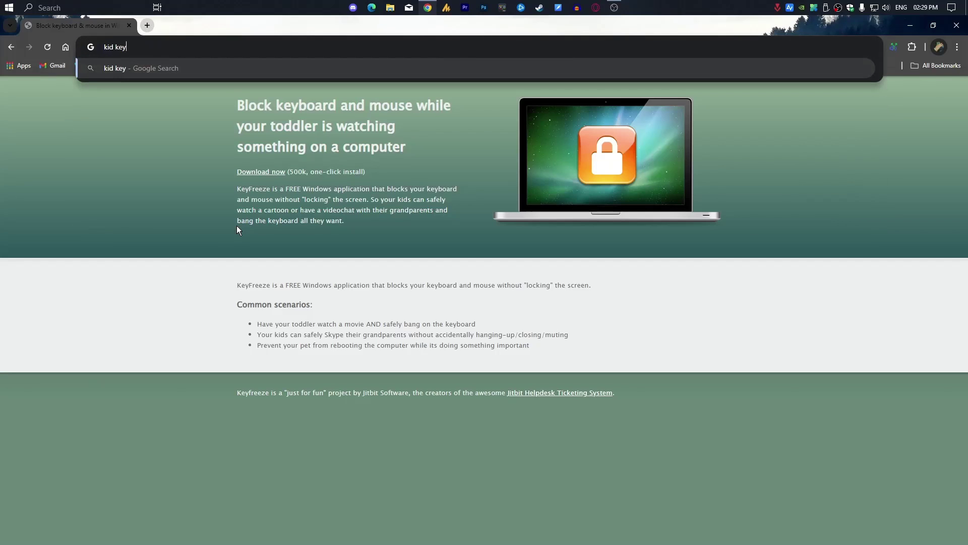
type("lock ")
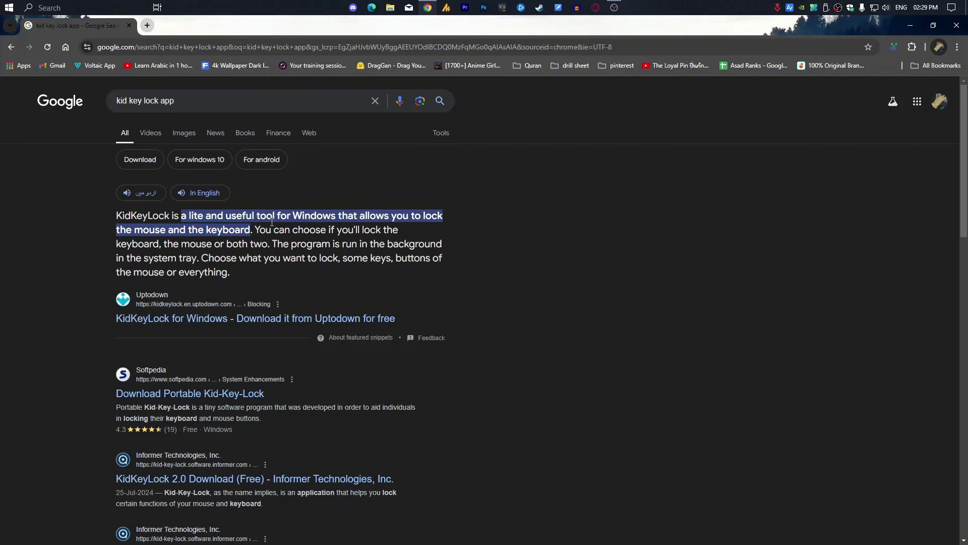
- Open the 'KidKeyLock for Windows - Uptodown' search result
left_click(221, 321)
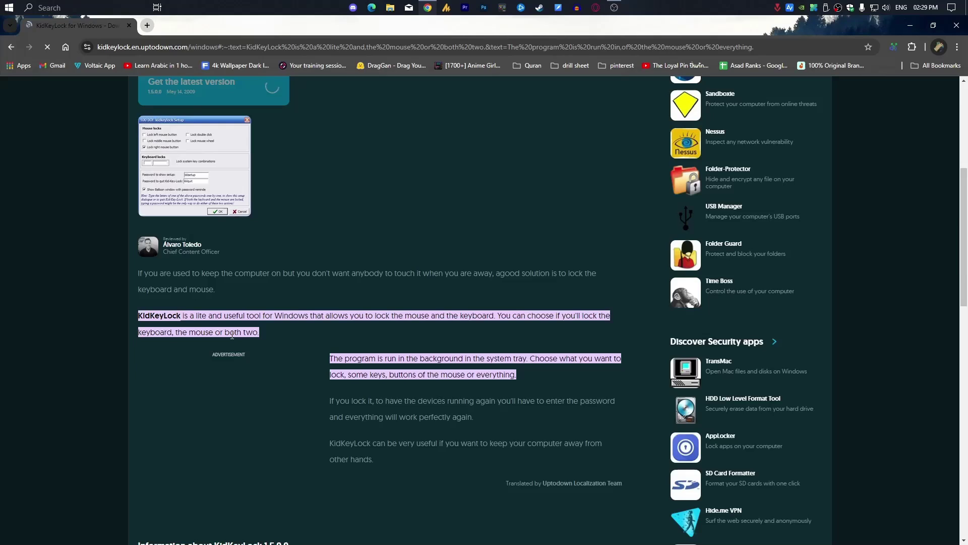